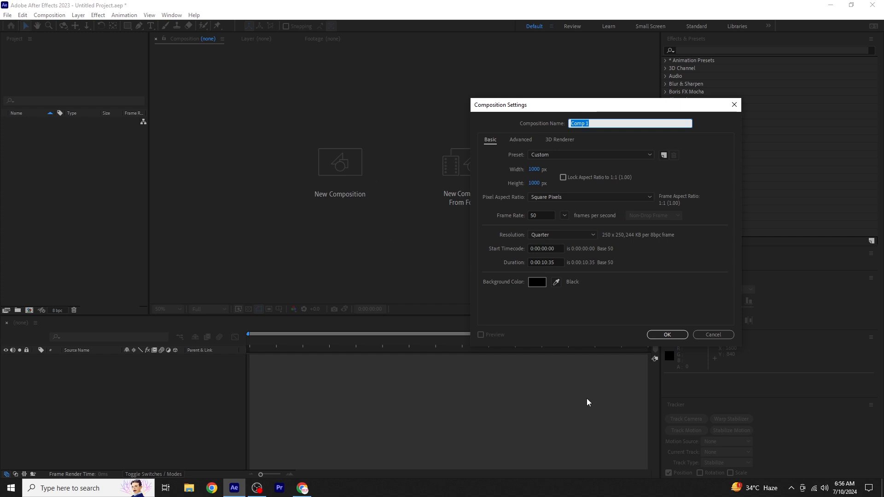
# - Create the 1000 × 1000 px composition at 50 fps and add a text layer reading "a" in its upper-left area
pyautogui.click(673, 335)
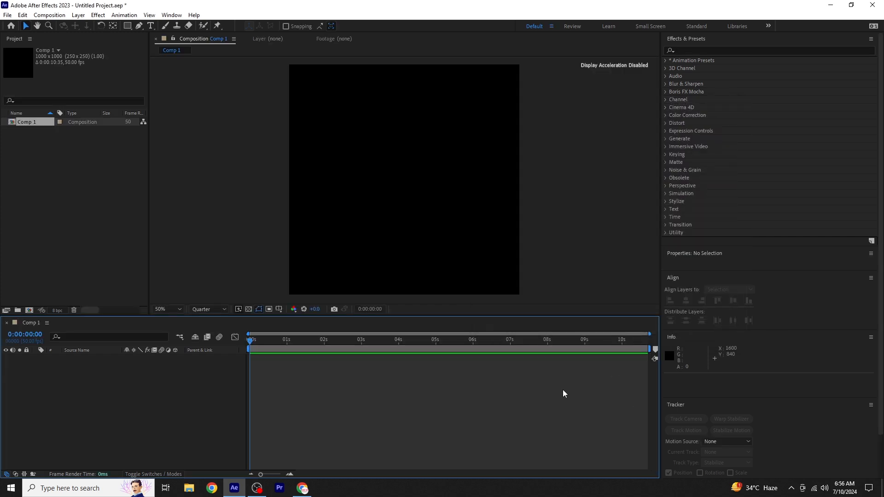
pyautogui.click(151, 26)
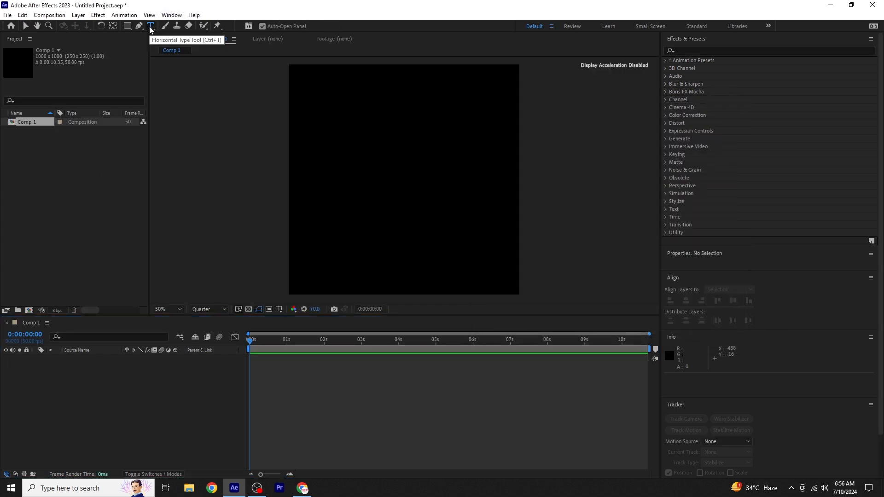
pyautogui.click(314, 151)
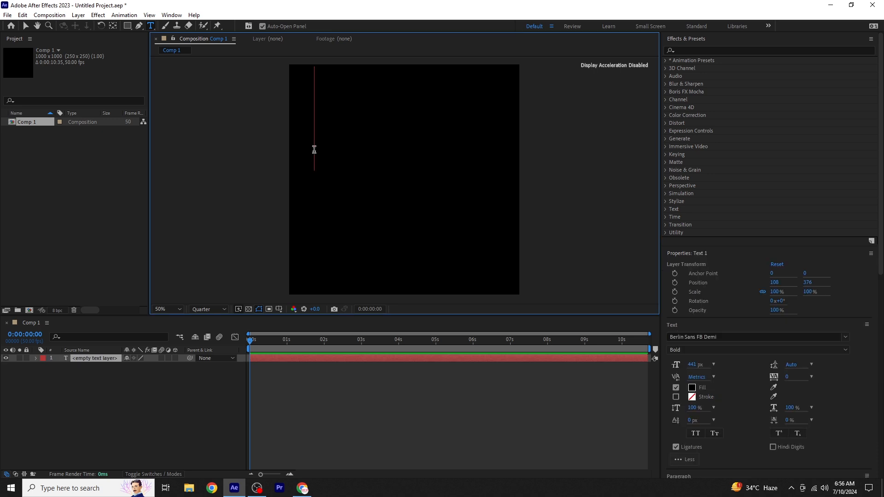
pyautogui.write('a')
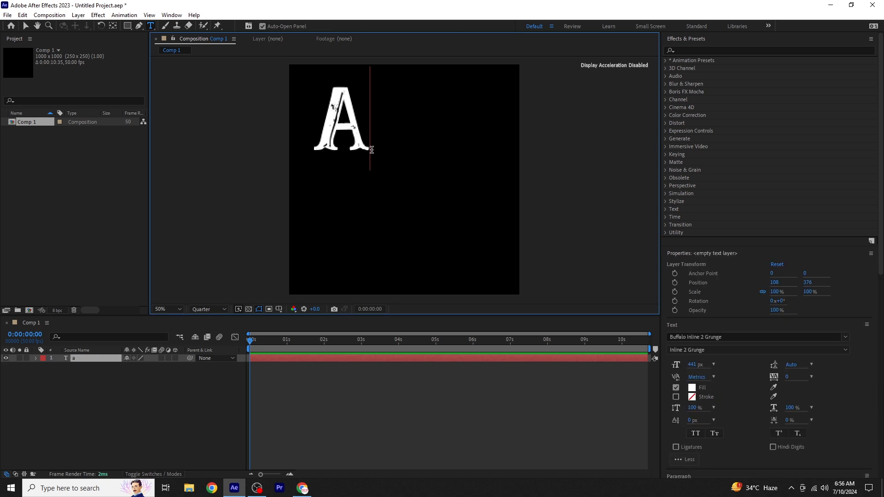
# - Set the letter's font to Berlin Sans FB Demi and its fill colour to FE677F
pyautogui.moveTo(369, 147); pyautogui.dragTo(309, 149)
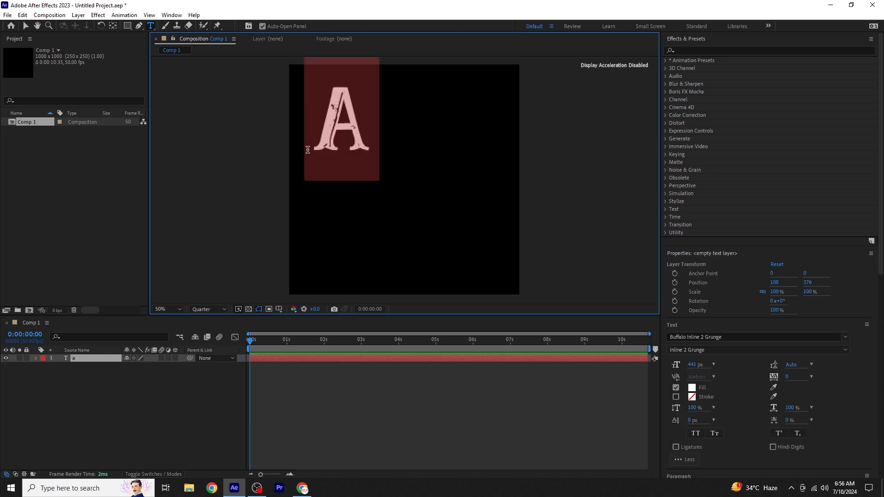
pyautogui.click(747, 338)
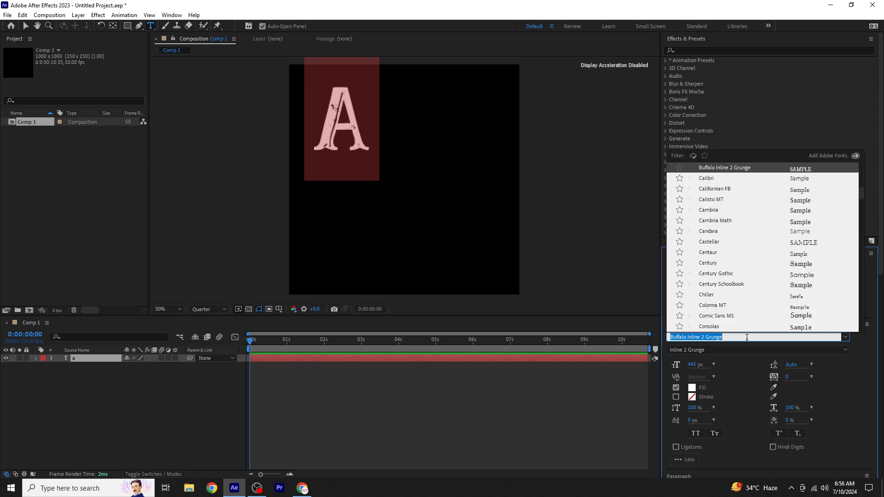
pyautogui.write('berlin')
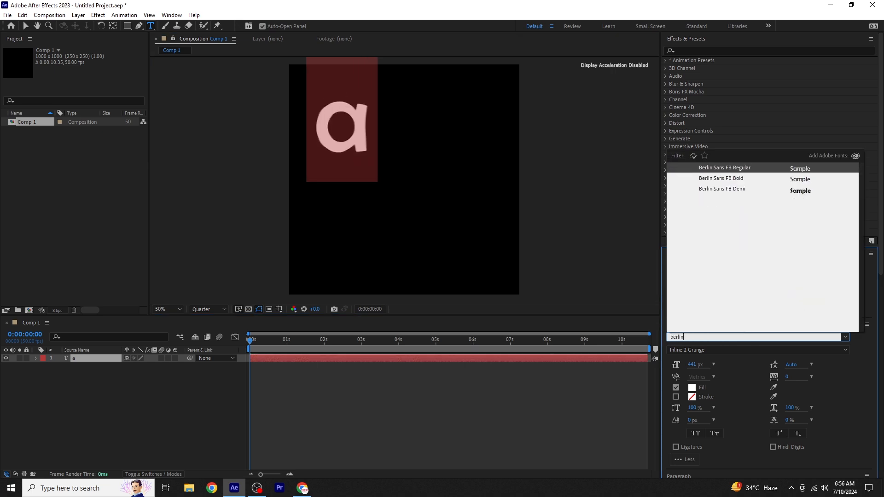
pyautogui.click(801, 192)
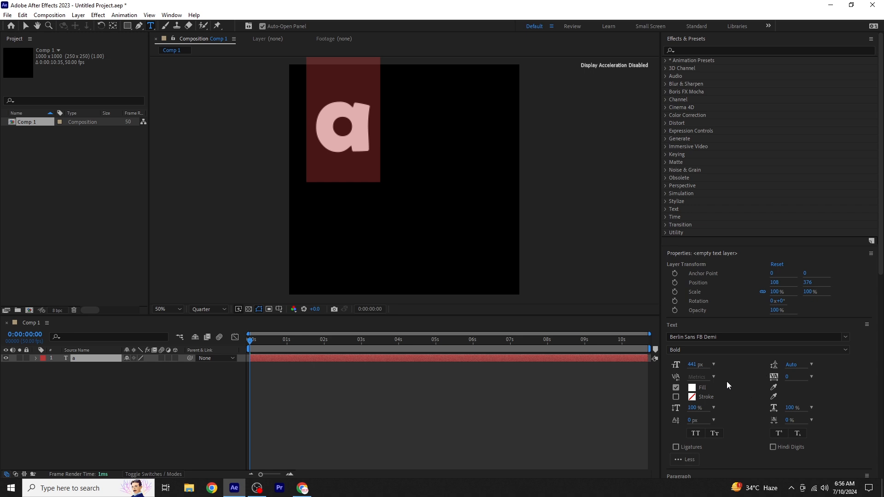
pyautogui.click(692, 388)
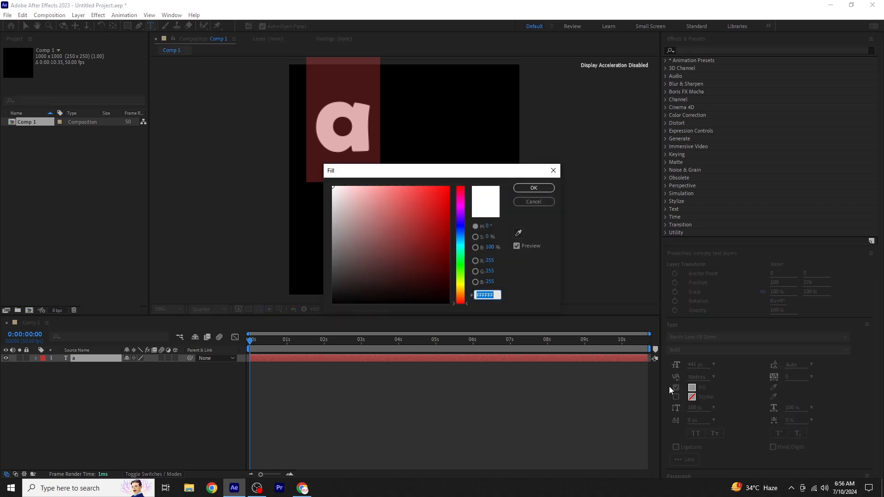
pyautogui.write('FE677F')
pyautogui.click(531, 189)
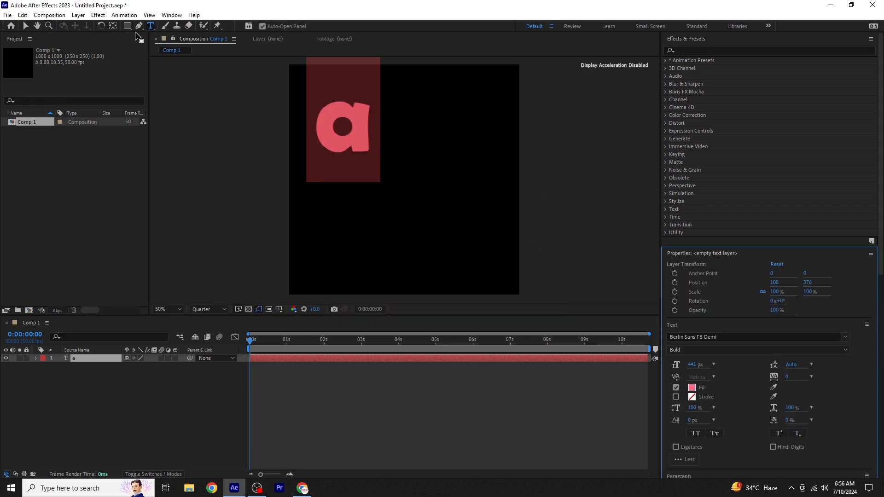
# - Move the letter "a" down and left to a position of about 184, 432 in the frame
pyautogui.click(113, 26)
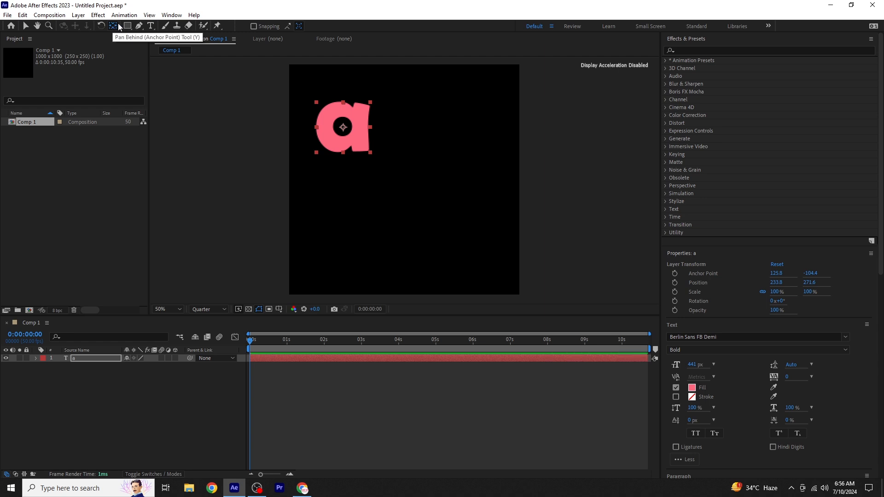
pyautogui.click(26, 25)
pyautogui.moveTo(338, 145); pyautogui.dragTo(324, 177)
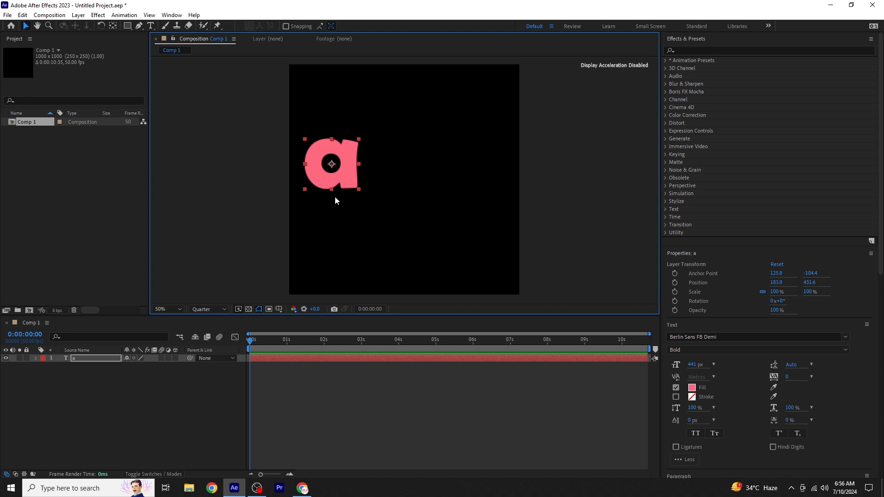
# - Duplicate the "a" layer twice and place the copies in a row to its right, at about x 472 and x 782
pyautogui.hotkey('ctrl', 'd')
pyautogui.hotkey('ctrl', 'd')
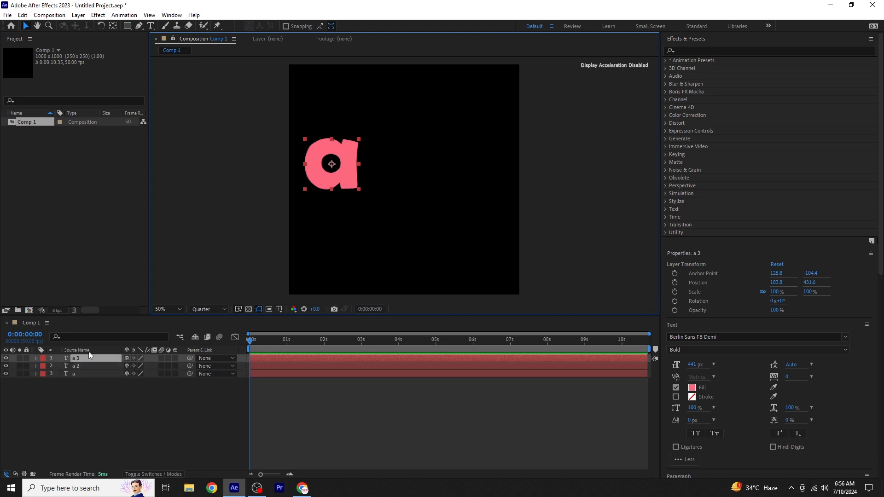
pyautogui.click(109, 367)
pyautogui.moveTo(334, 186); pyautogui.dragTo(400, 187)
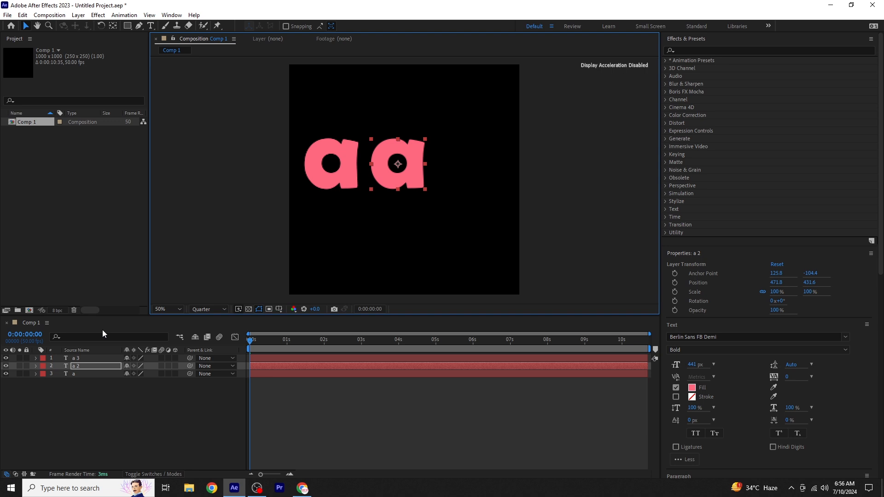
pyautogui.click(75, 359)
pyautogui.moveTo(334, 187); pyautogui.dragTo(472, 185)
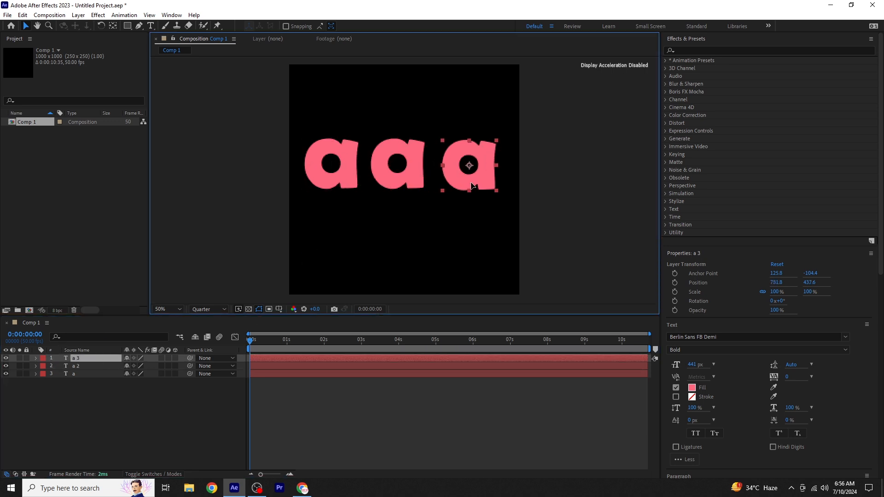
# - Replace the middle letter with "c" and the rightmost letter with "e"
pyautogui.click(89, 367)
pyautogui.click(150, 26)
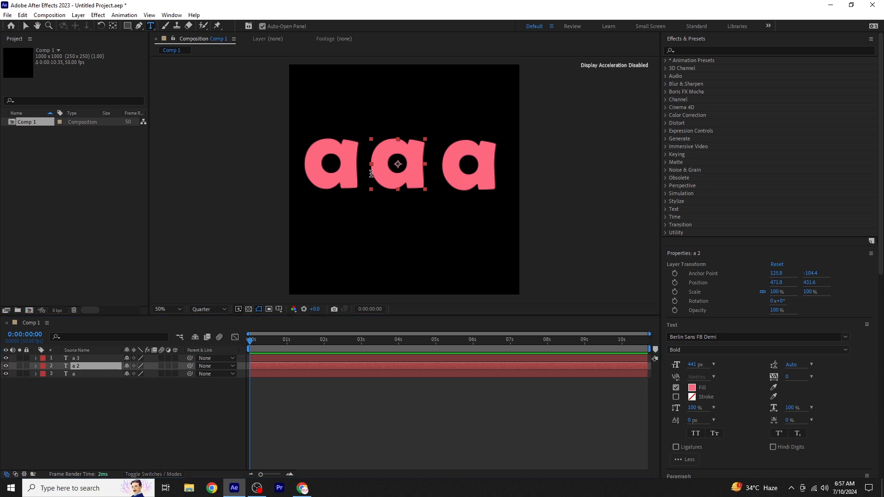
pyautogui.doubleClick(376, 169)
pyautogui.write('c')
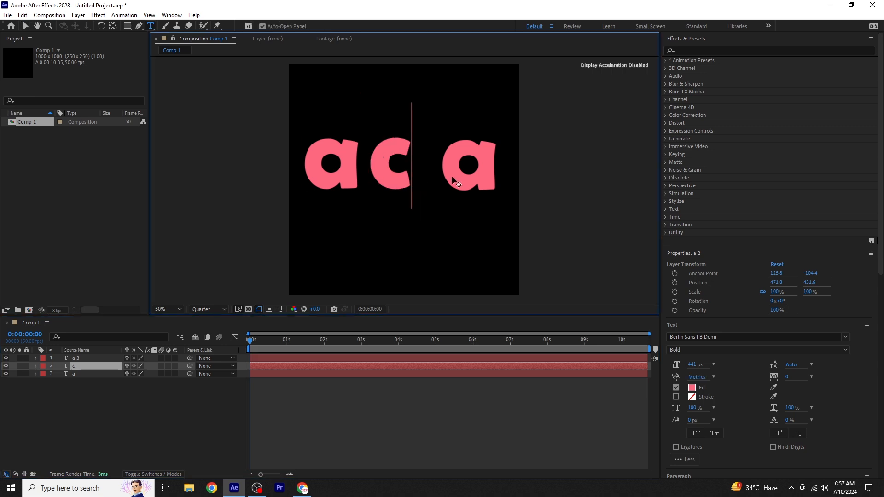
pyautogui.click(87, 359)
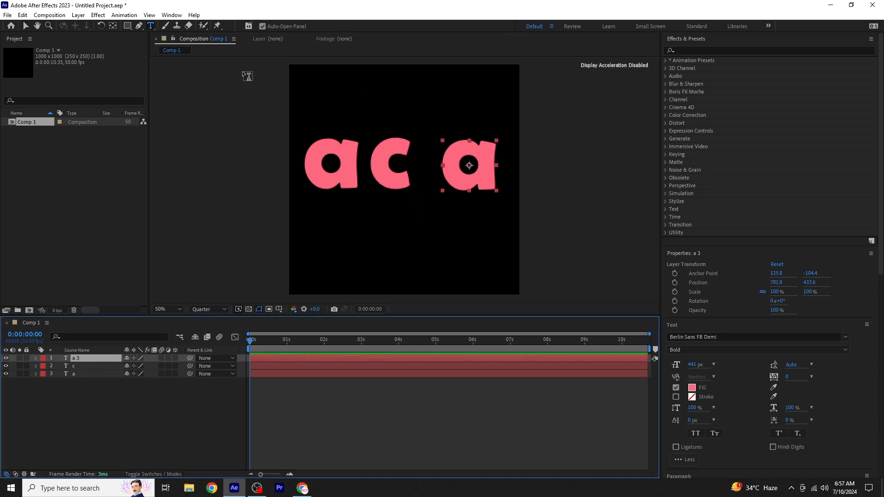
pyautogui.doubleClick(483, 175)
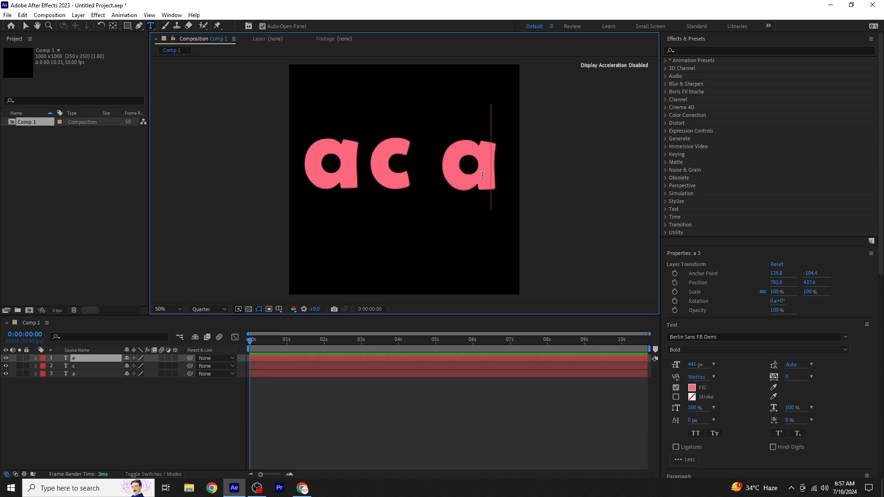
pyautogui.write('e')
# - Move the letters closer together so "ace" is evenly spaced, with the "a" at about x 262 and the "e" at about x 744
pyautogui.click(27, 26)
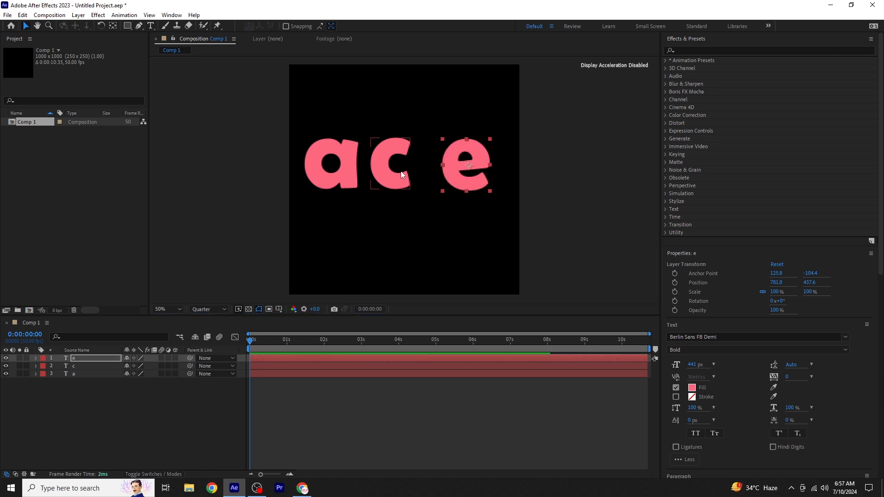
pyautogui.moveTo(390, 181); pyautogui.dragTo(405, 181)
pyautogui.moveTo(318, 185); pyautogui.dragTo(328, 186)
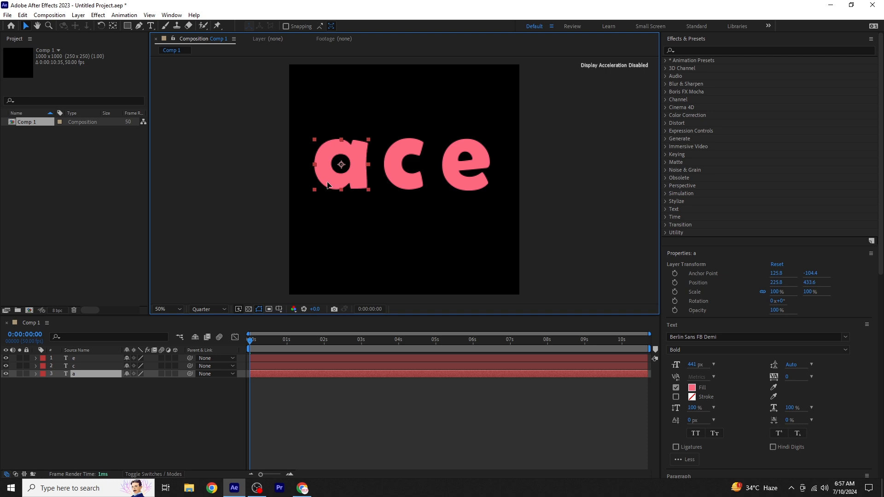
pyautogui.moveTo(475, 179); pyautogui.dragTo(467, 178)
pyautogui.click(366, 182)
pyautogui.moveTo(367, 184); pyautogui.dragTo(375, 184)
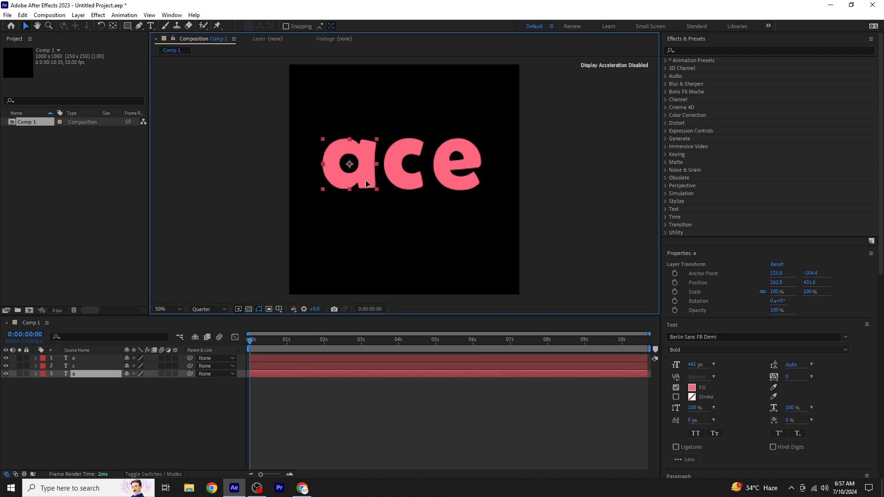
pyautogui.click(96, 400)
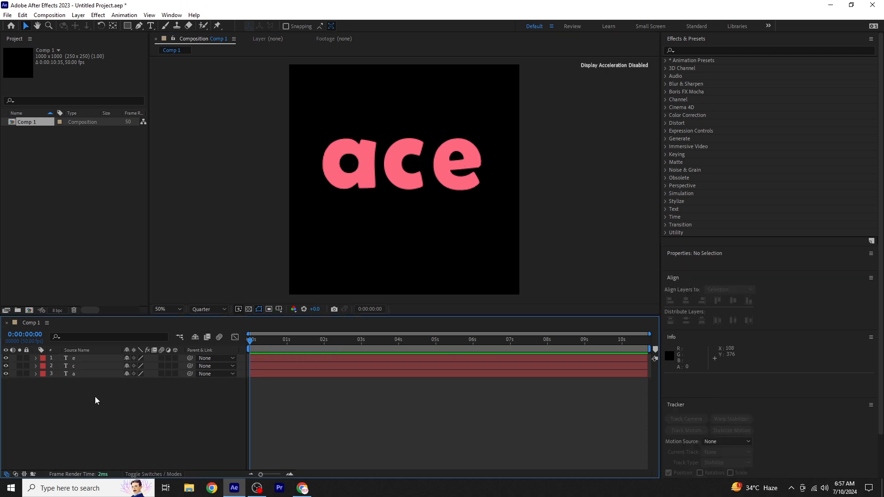
# - Reveal the rotation of all three letter layers and add the expression wiggle(1, 15) to the "e" layer's rotation
pyautogui.click(110, 358)
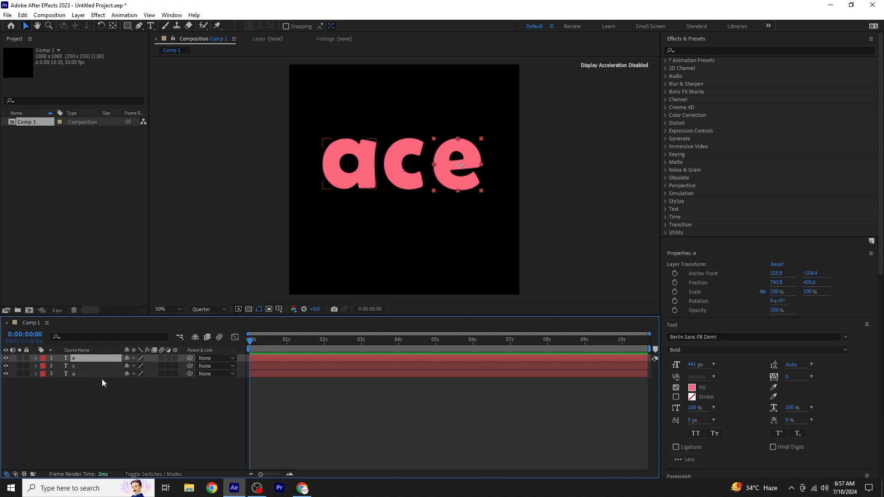
pyautogui.keyDown('shift'); pyautogui.click(102, 374); pyautogui.keyUp('shift')
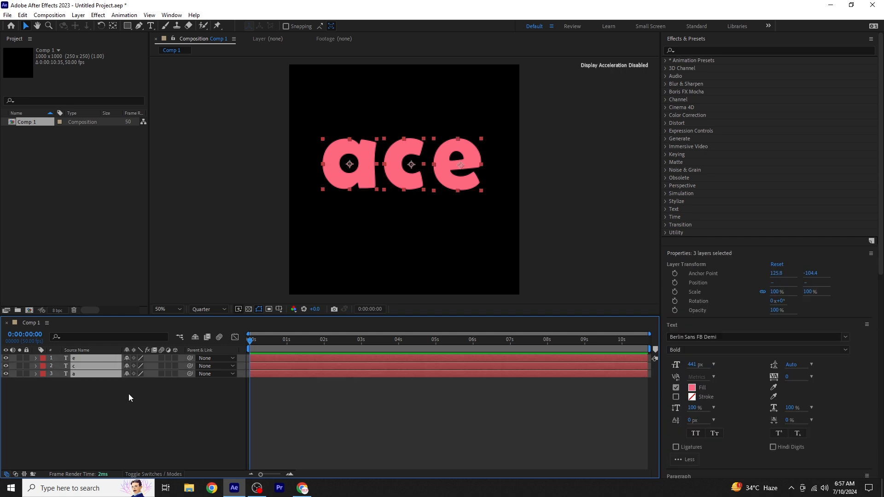
pyautogui.press('r')
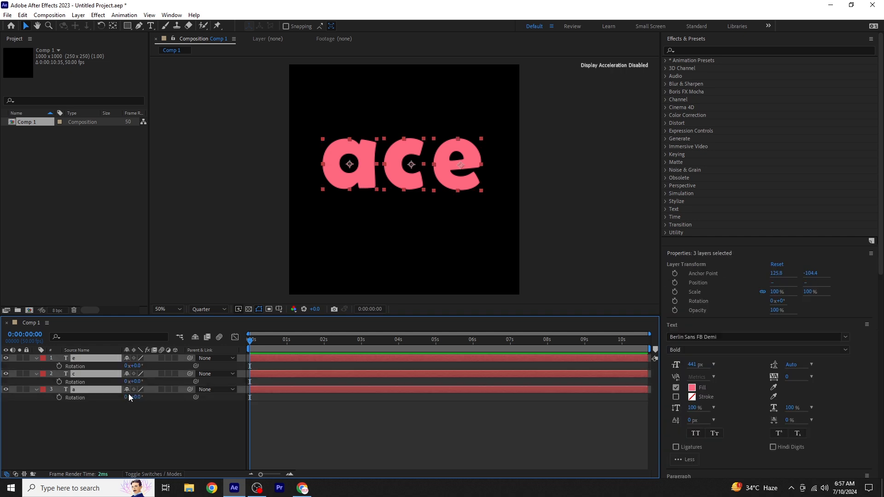
pyautogui.keyDown('alt'); pyautogui.click(58, 366); pyautogui.keyUp('alt')
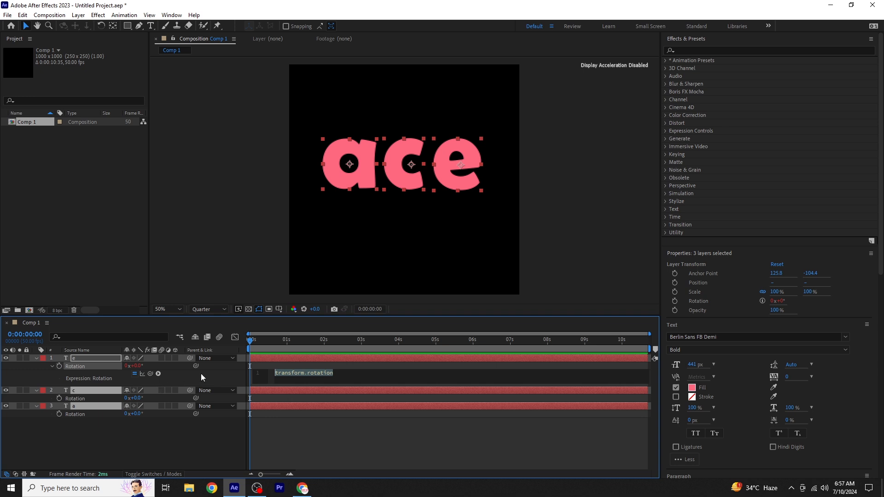
pyautogui.write('wigg')
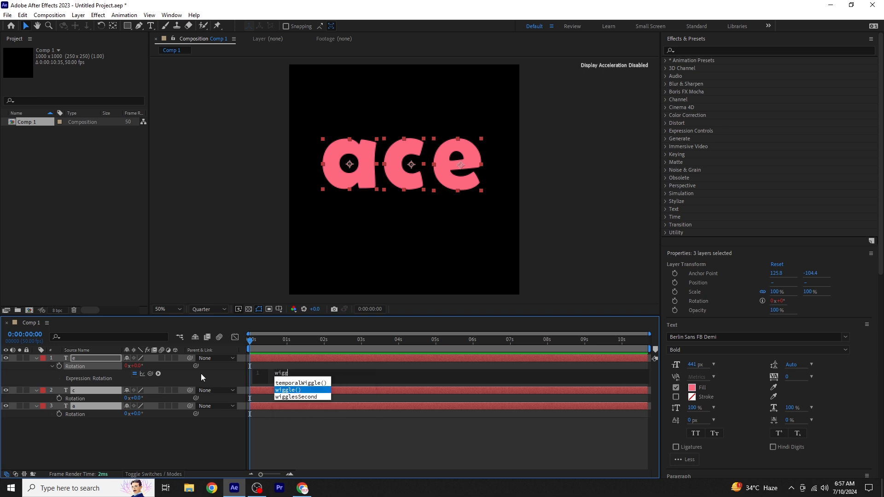
pyautogui.write('le')
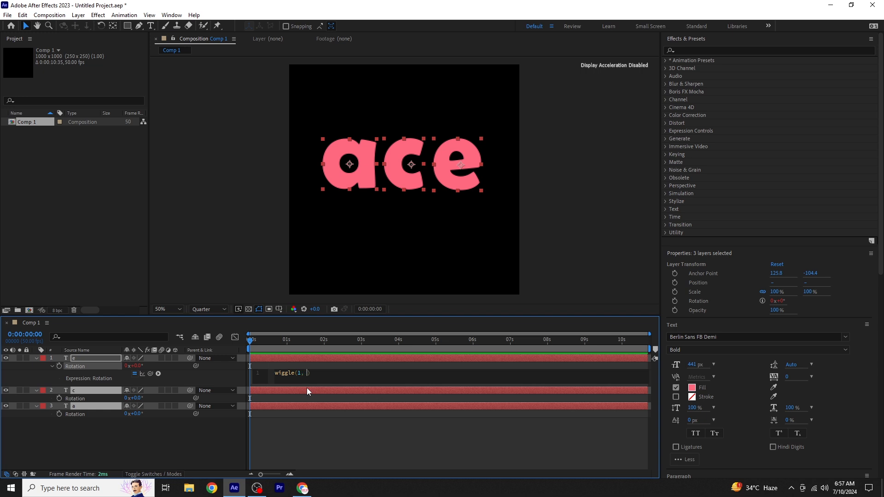
pyautogui.write('(1, 15')
# - Copy the wiggle(1, 15) expression to the rotation of the "c" and "a" layers
pyautogui.moveTo(318, 373); pyautogui.dragTo(276, 373)
pyautogui.hotkey('ctrl', 'c')
pyautogui.keyDown('alt'); pyautogui.click(59, 399); pyautogui.keyUp('alt')
pyautogui.hotkey('ctrl', 'v')
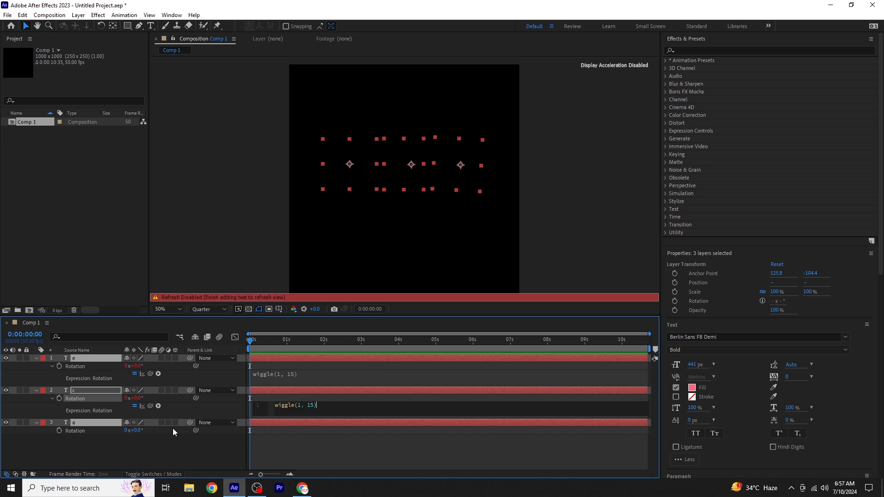
pyautogui.keyDown('alt'); pyautogui.click(59, 431); pyautogui.keyUp('alt')
pyautogui.hotkey('ctrl', 'v')
pyautogui.click(176, 457)
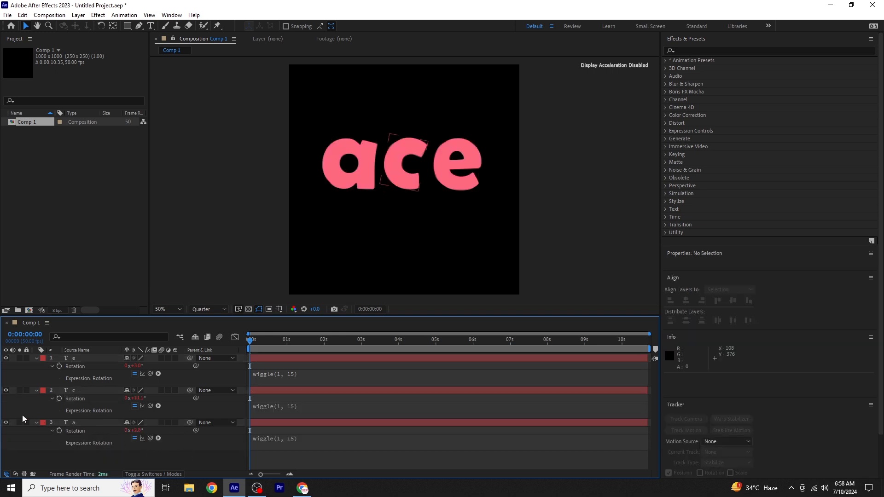
# - Collapse the properties of the three layers, preview the rotation animation and return to the start of the timeline
pyautogui.click(36, 424)
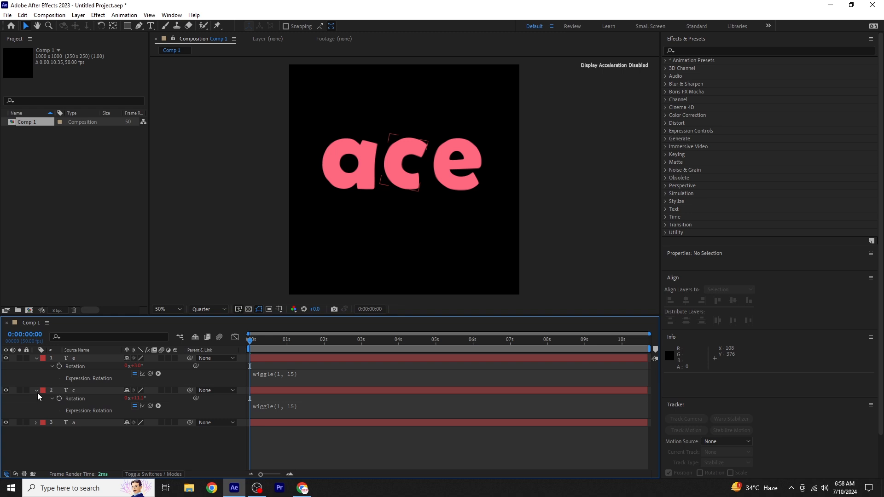
pyautogui.click(36, 391)
pyautogui.click(36, 359)
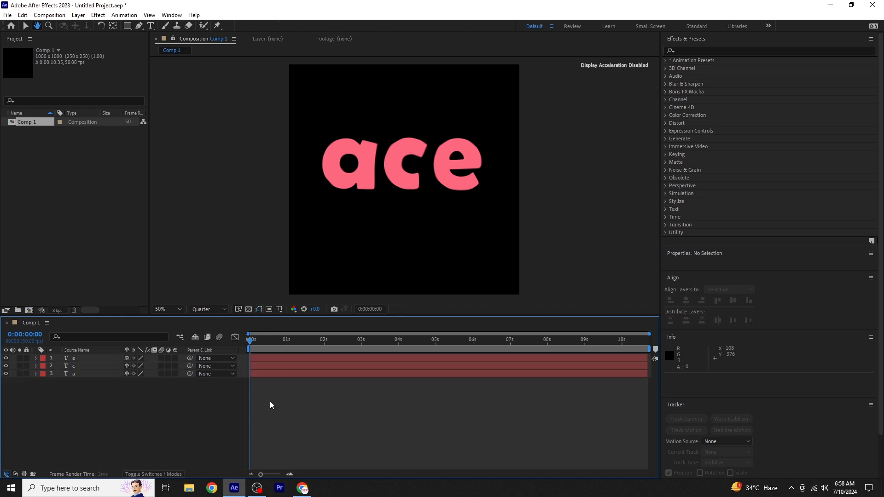
pyautogui.press('space')
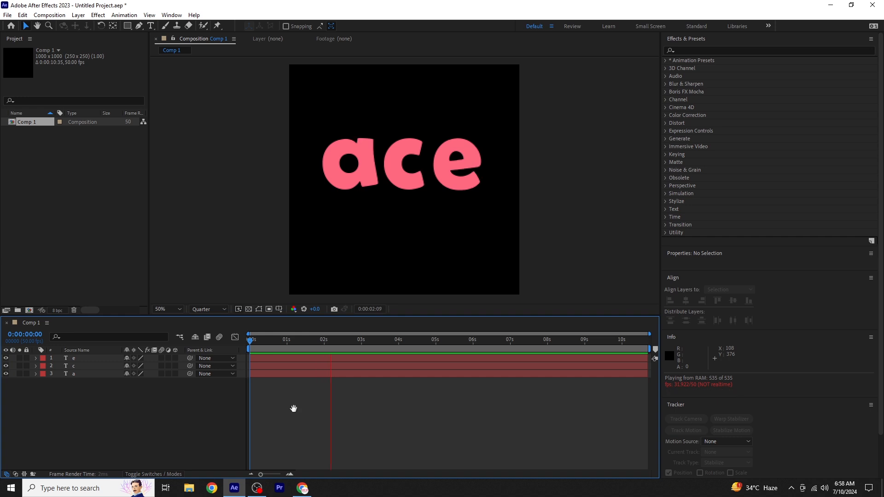
pyautogui.press('space')
pyautogui.moveTo(331, 345); pyautogui.dragTo(250, 345)
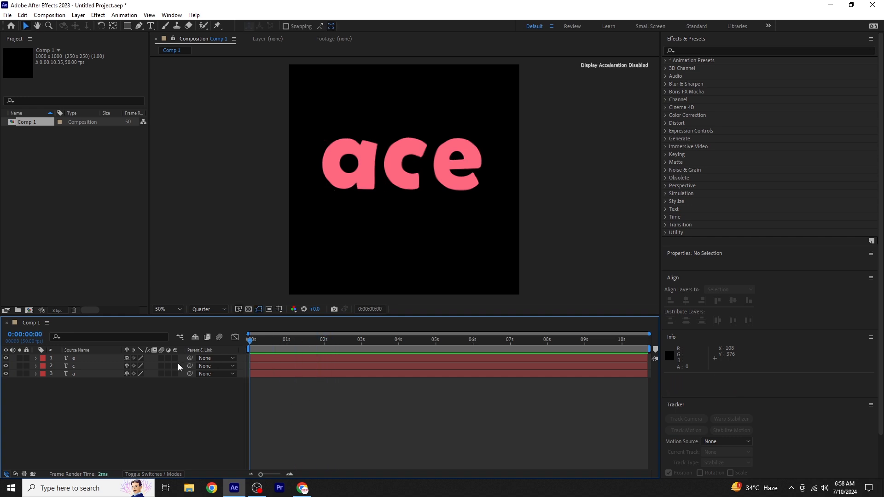
# - Add 100% scale keyframes to the "e", "c" and "a" layers at frame 0 and at frame 10
pyautogui.click(91, 359)
pyautogui.keyDown('shift'); pyautogui.click(87, 375); pyautogui.keyUp('shift')
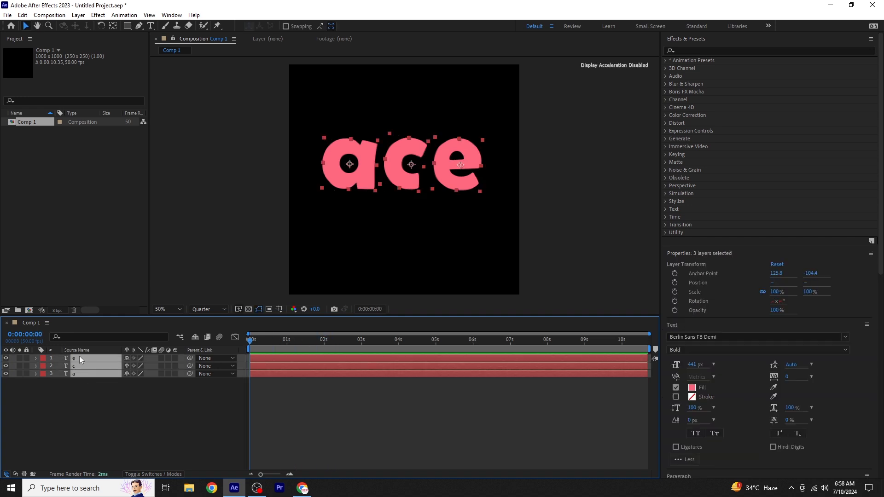
pyautogui.press('s')
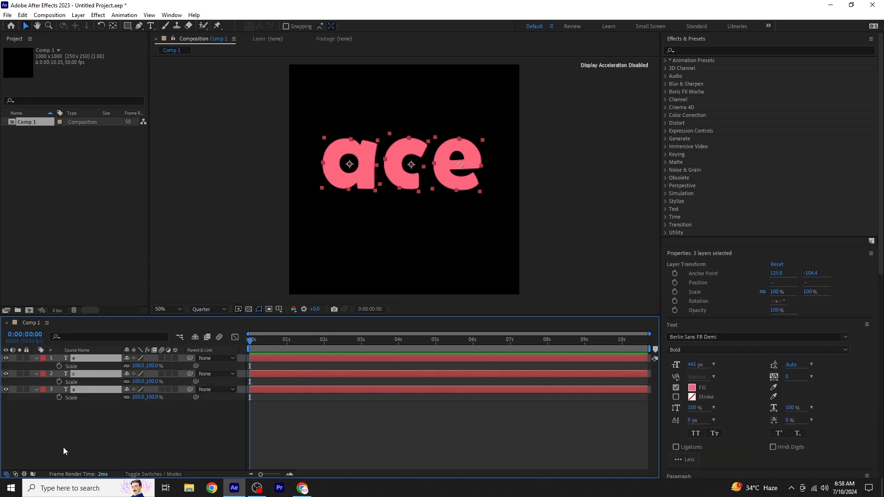
pyautogui.click(59, 366)
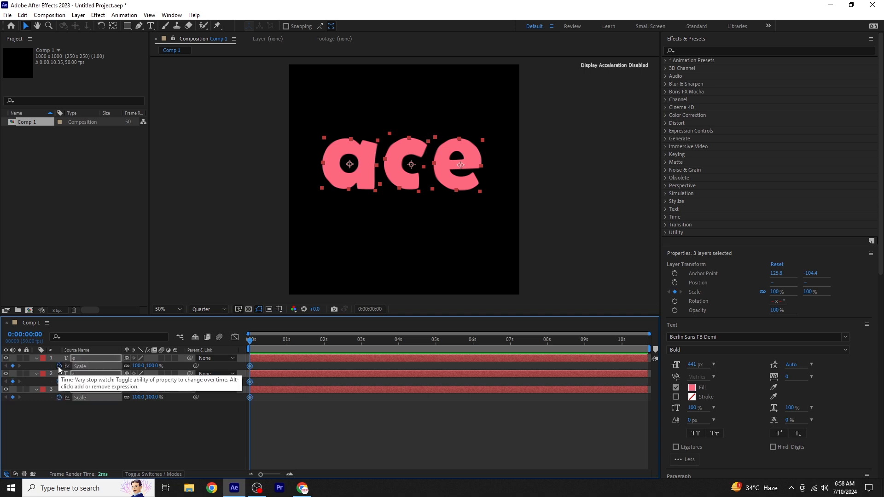
pyautogui.hotkey('shift', 'pagedown')
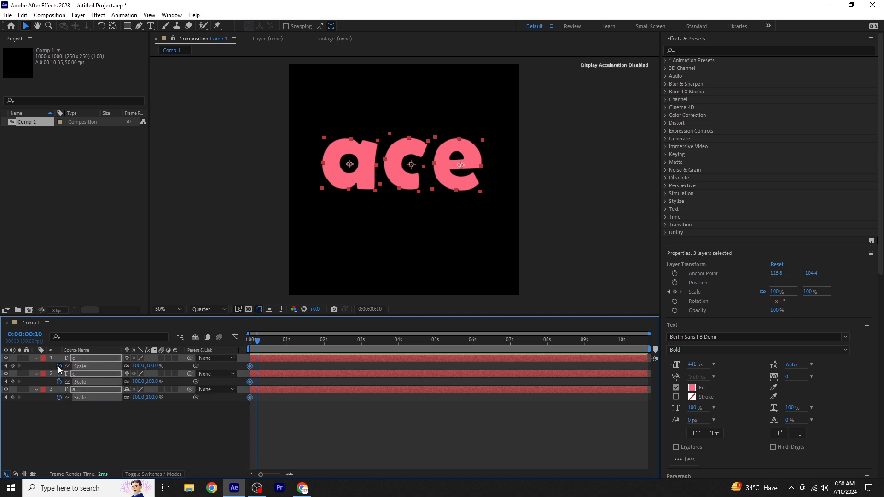
pyautogui.press('=')
pyautogui.press('=')
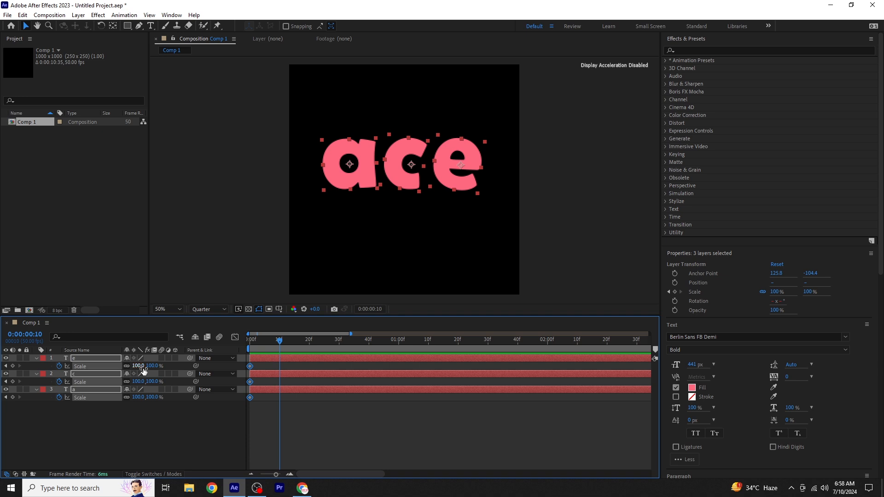
pyautogui.click(13, 367)
# - Set the scale of all three letter layers to 0% at the keyframe on frame 0
pyautogui.click(5, 367)
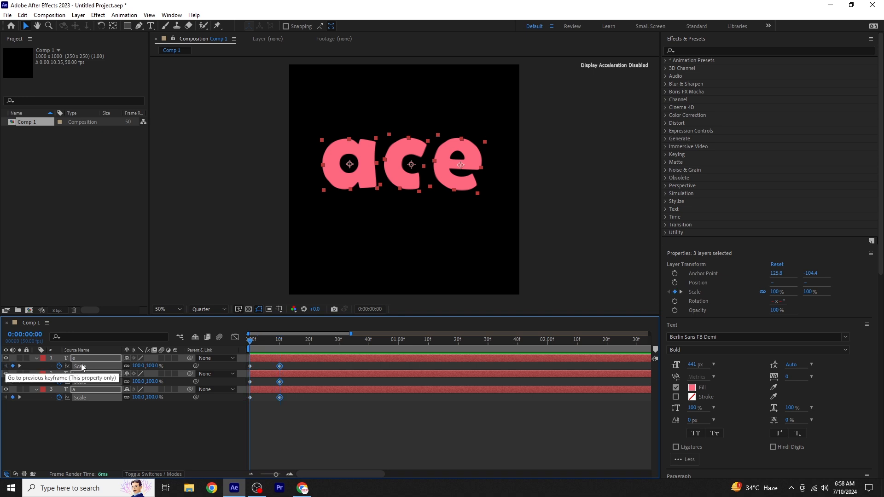
pyautogui.click(152, 366)
pyautogui.write('0')
pyautogui.press('Return')
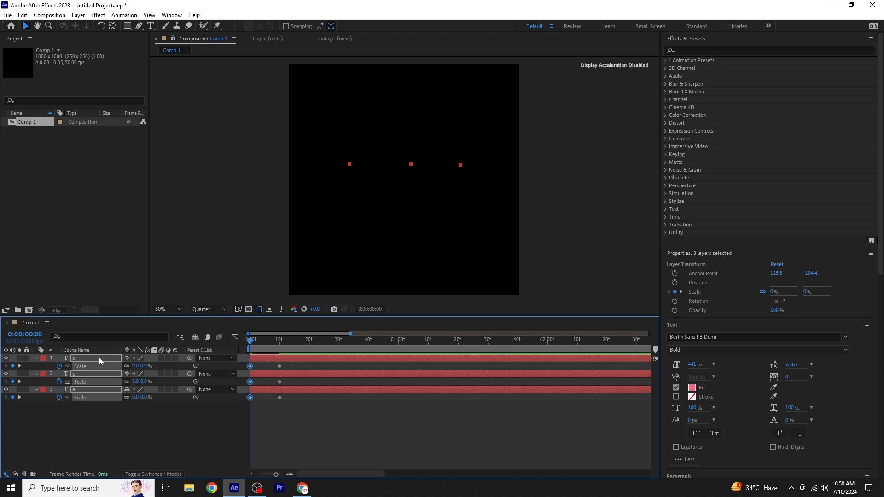
# - Reveal the position of the three letter layers and add position keyframes at frame 10 and frame 20
pyautogui.hotkey('shift', 'p')
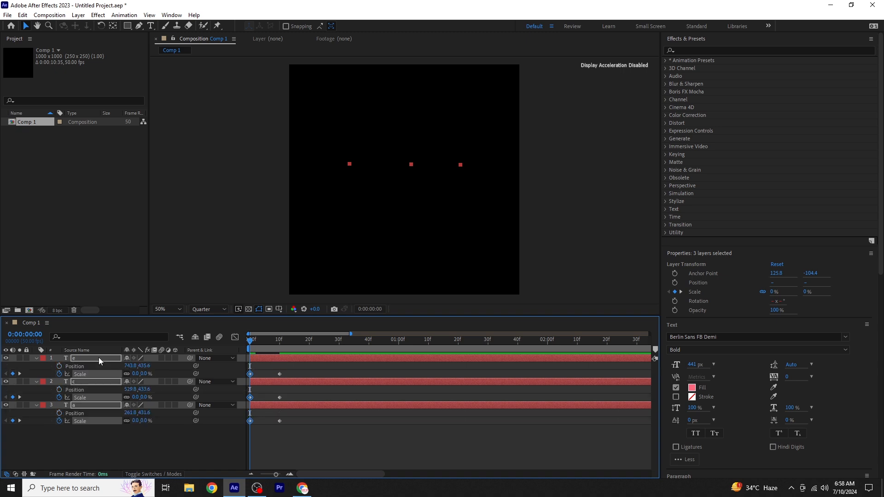
pyautogui.moveTo(252, 341); pyautogui.dragTo(279, 388)
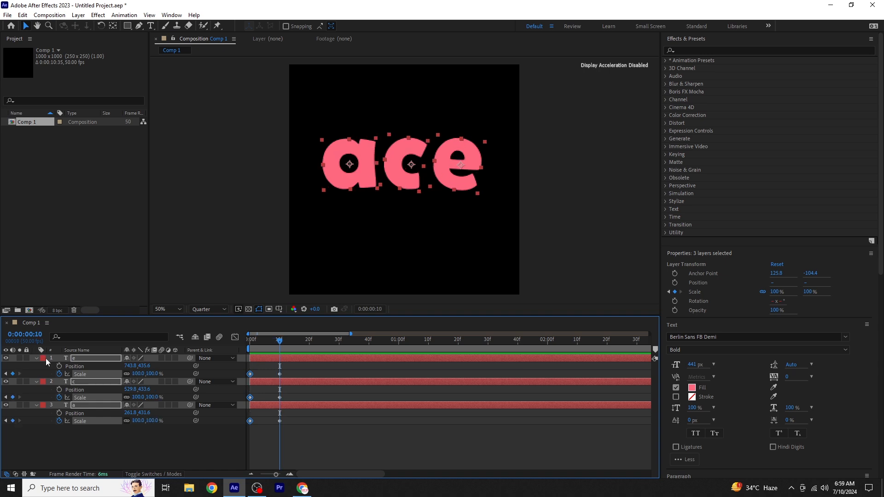
pyautogui.click(59, 366)
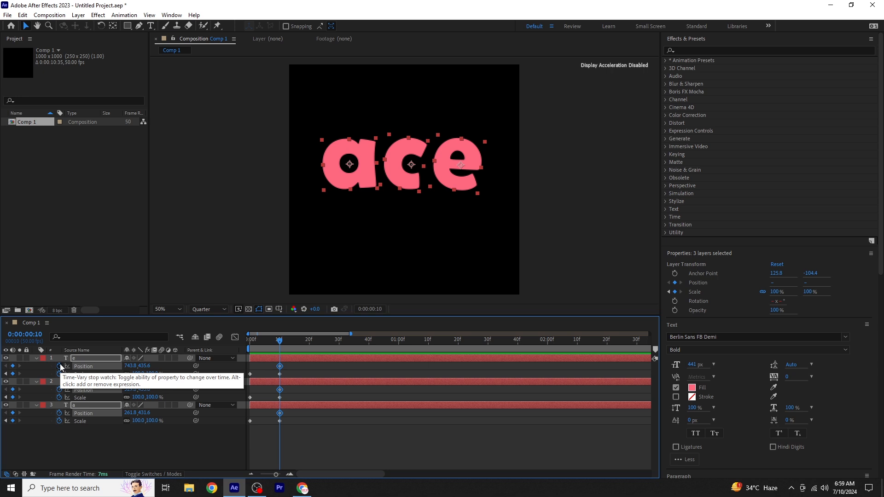
pyautogui.hotkey('shift', 'pagedown')
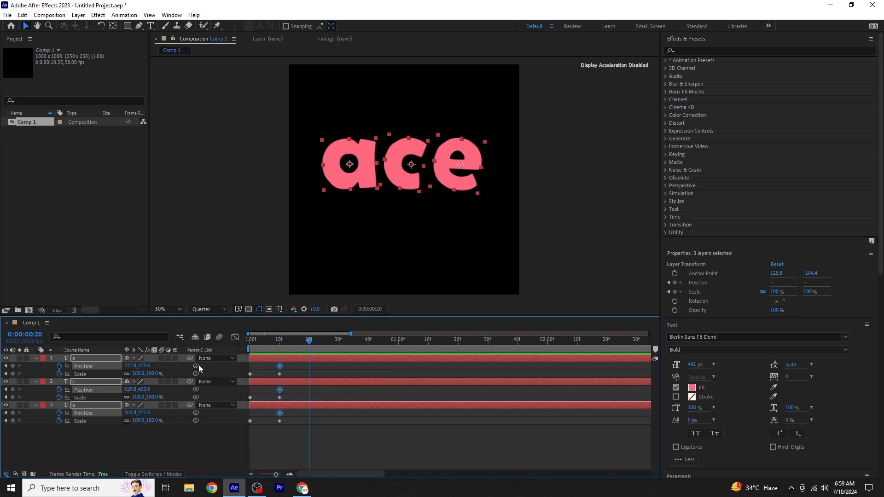
pyautogui.click(13, 366)
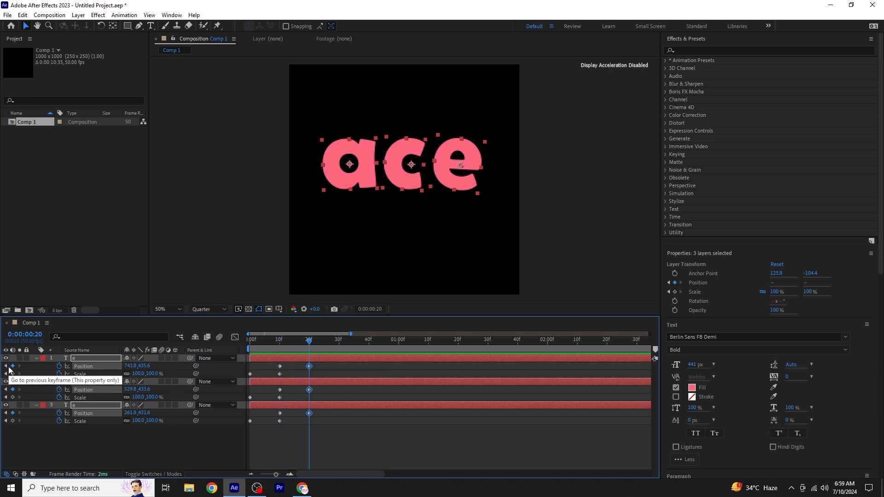
# - Move all three letters down 90 px at the frame 10 position keyframe and deselect the layers
pyautogui.click(7, 367)
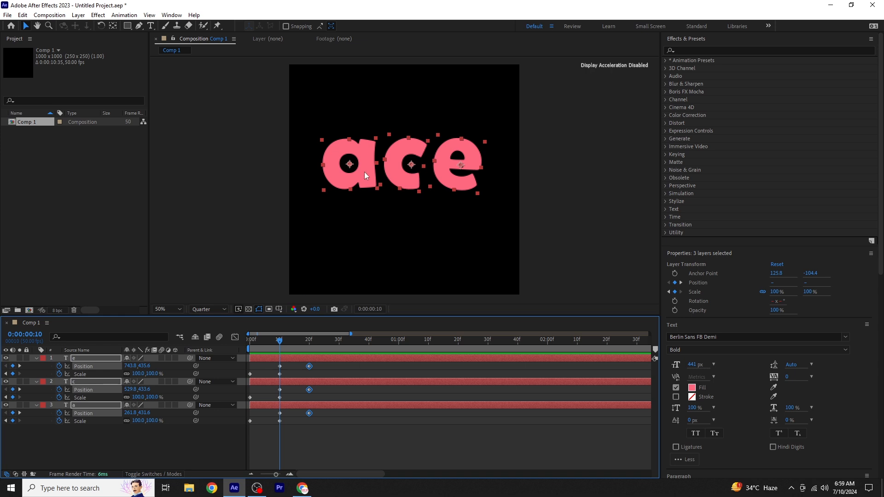
pyautogui.hotkey('shift', 'Down')
pyautogui.hotkey('shift', 'Down')
pyautogui.hotkey('shift', 'Down')
pyautogui.hotkey('shift', 'Down')
pyautogui.hotkey('shift', 'Down')
pyautogui.hotkey('shift', 'Down')
pyautogui.hotkey('shift', 'Down')
pyautogui.hotkey('shift', 'Down')
pyautogui.hotkey('shift', 'Down')
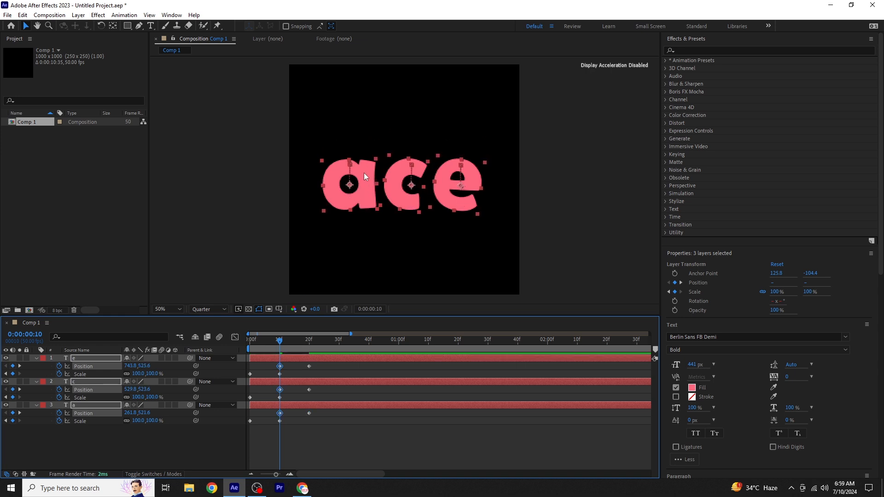
pyautogui.click(153, 440)
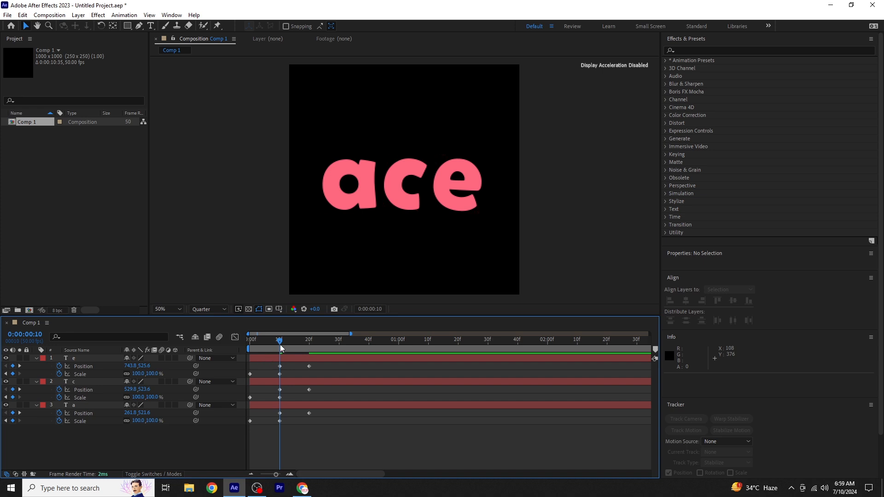
# - Stagger the layers so "c" starts at frame 10 and "e" at frame 20, and preview the animation
pyautogui.press('Home')
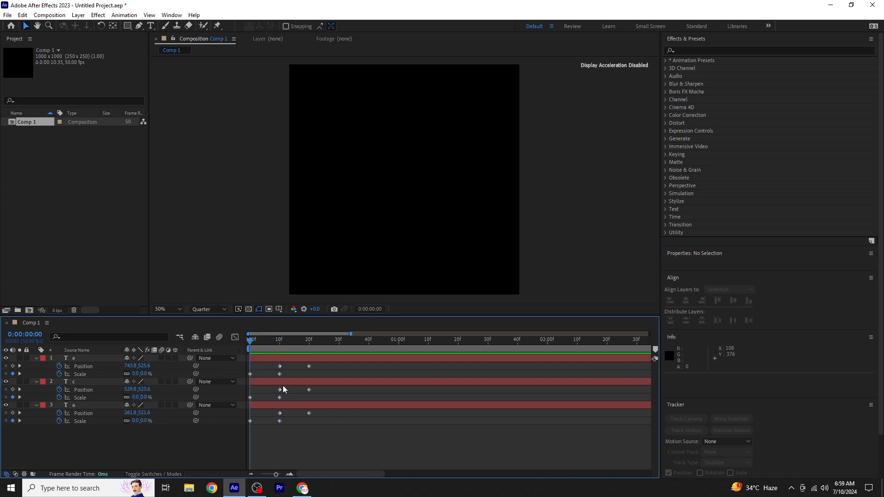
pyautogui.click(281, 383)
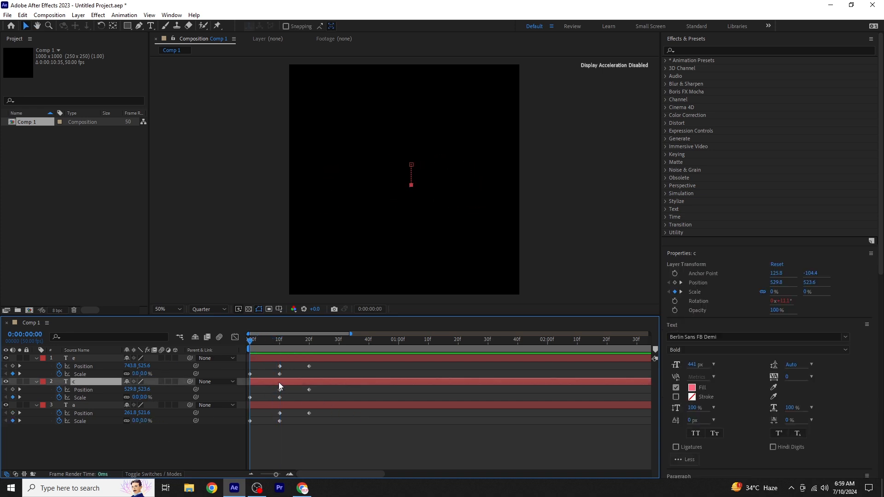
pyautogui.moveTo(278, 382); pyautogui.dragTo(320, 361)
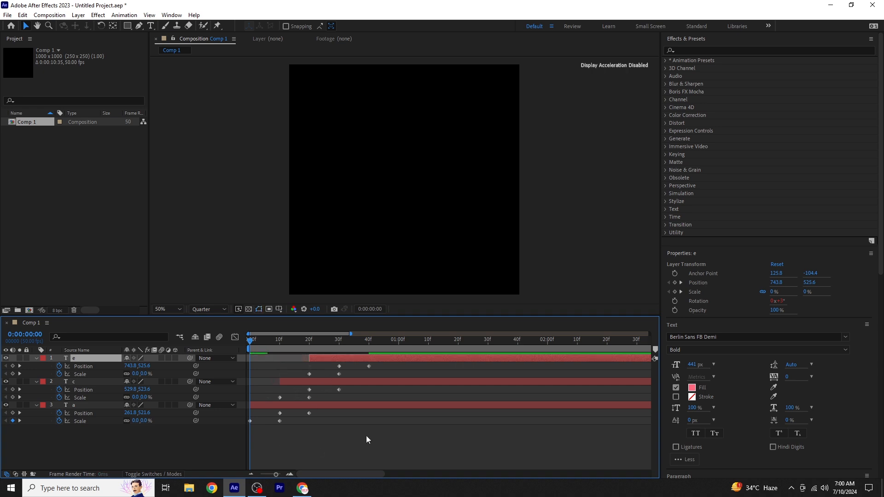
pyautogui.press('space')
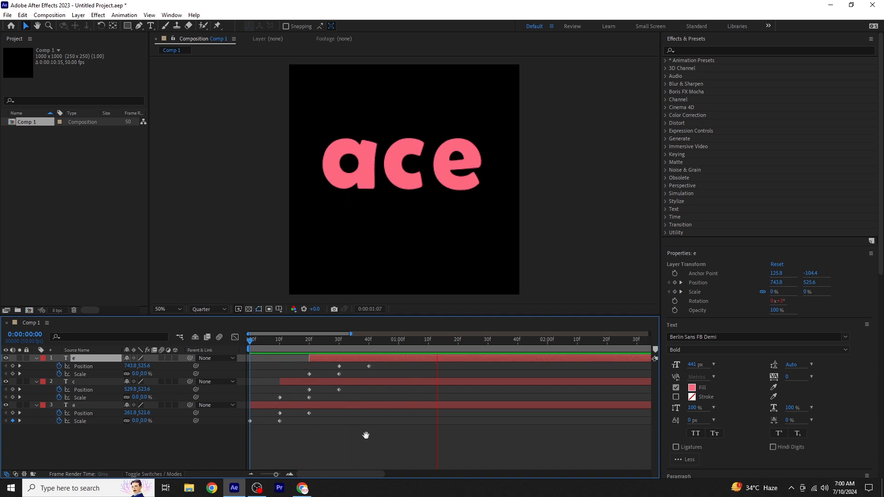
pyautogui.press('space')
# - Apply Easy Ease to all position and scale keyframes of the three letters and preview the eased animation from the start
pyautogui.moveTo(389, 365); pyautogui.dragTo(243, 427)
pyautogui.press('F9')
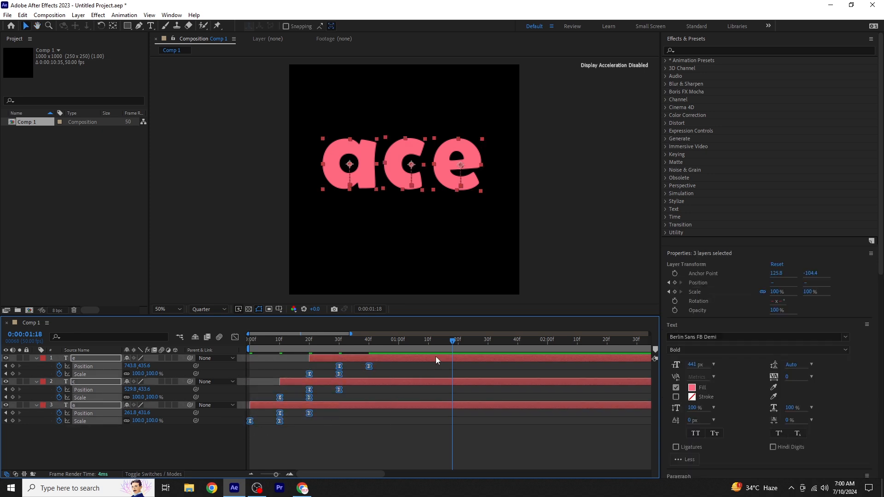
pyautogui.moveTo(450, 342); pyautogui.dragTo(187, 371)
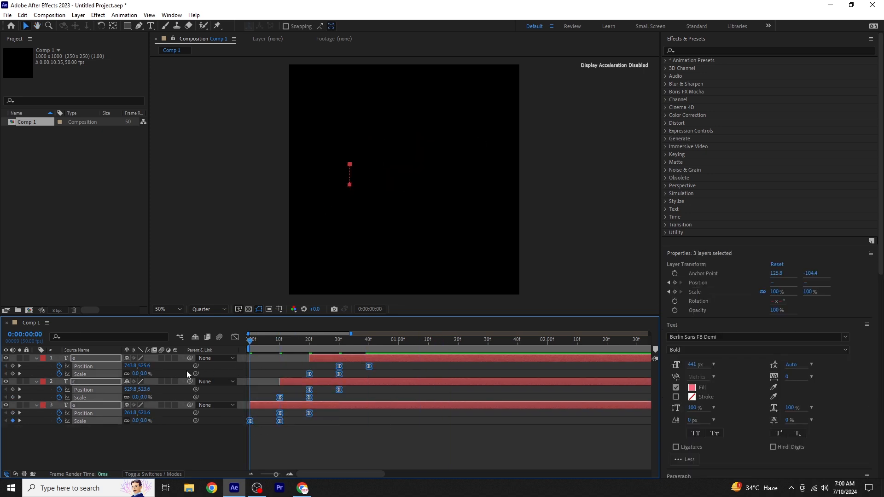
pyautogui.click(36, 358)
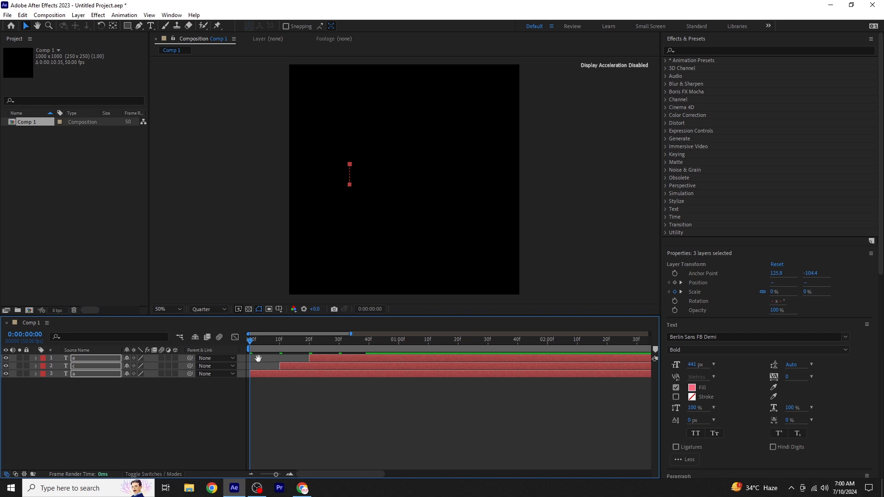
pyautogui.press('space')
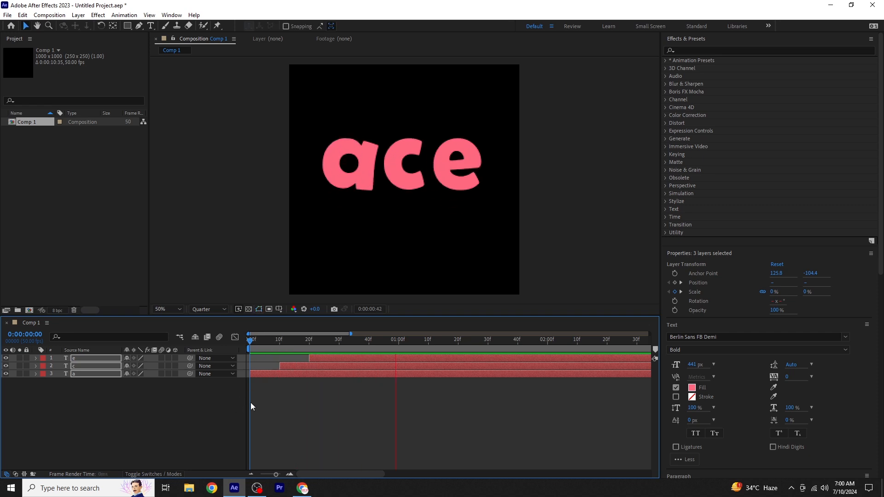
pyautogui.press('space')
# - At frame 39, find the CC Glass effect and apply it to all three letter layers
pyautogui.moveTo(460, 342); pyautogui.dragTo(365, 349)
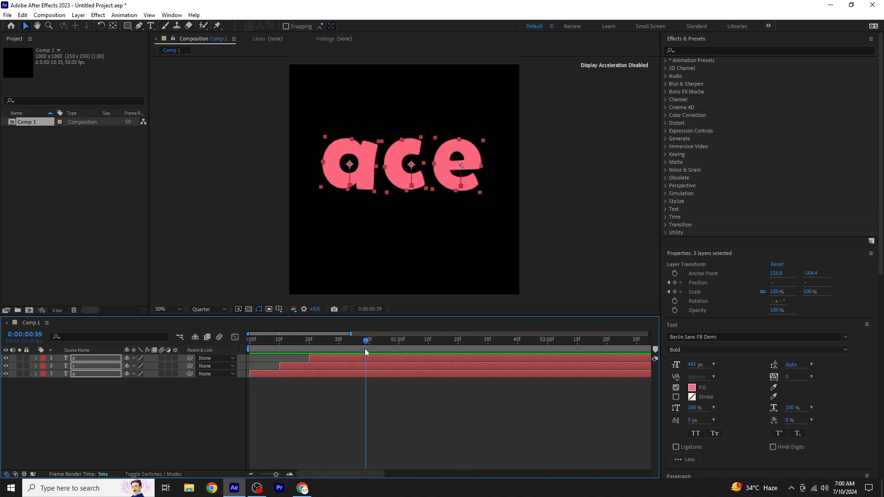
pyautogui.click(713, 49)
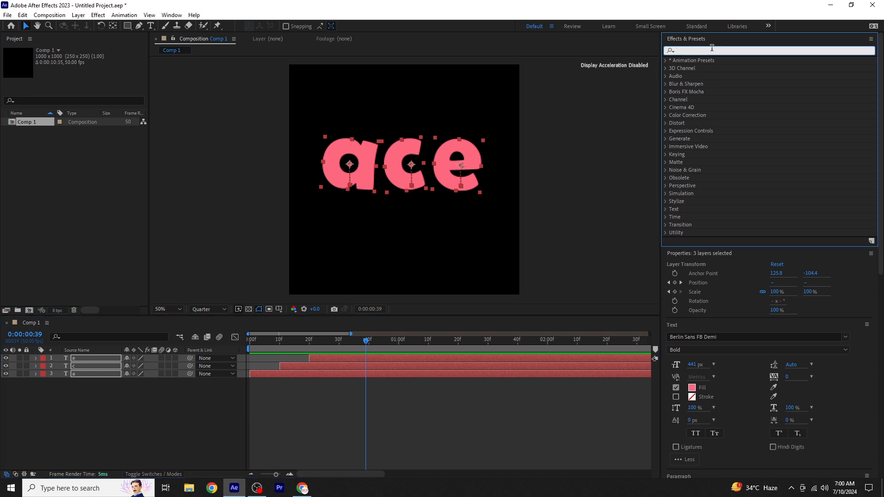
pyautogui.write('cc glass')
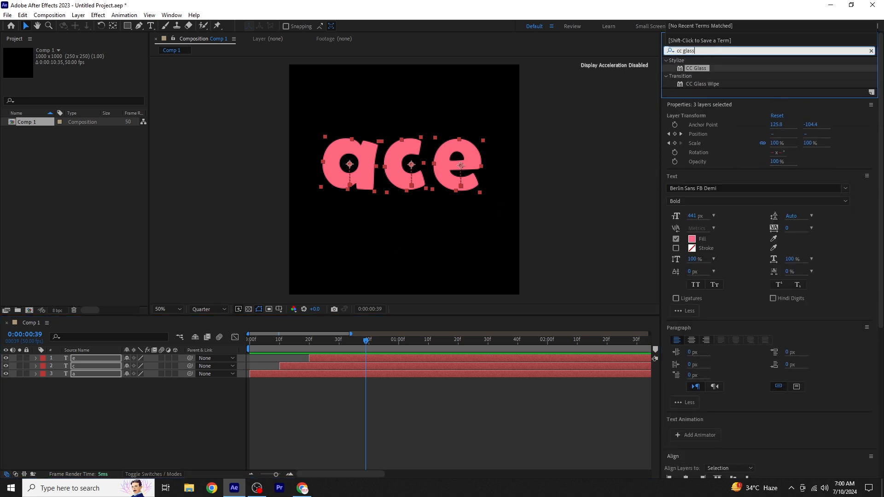
pyautogui.doubleClick(705, 68)
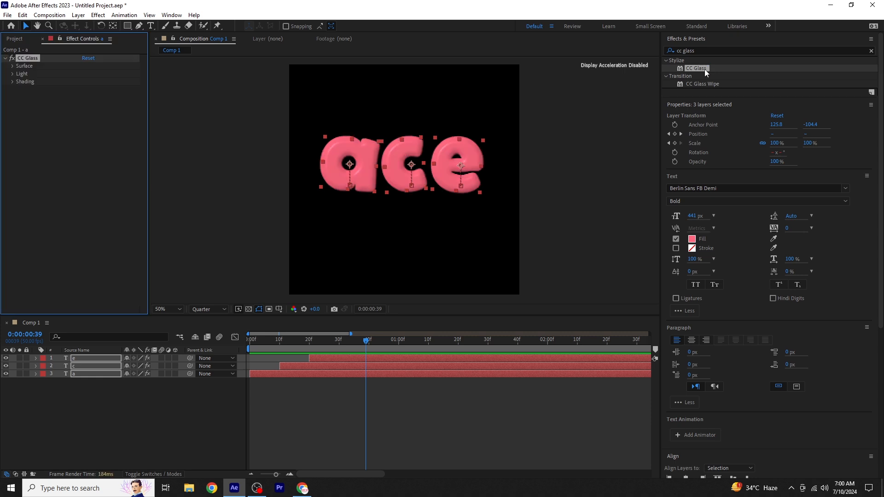
# - Deselect the layers and preview the animation with the CC Glass effect from the start of the timeline
pyautogui.moveTo(352, 341); pyautogui.dragTo(183, 360)
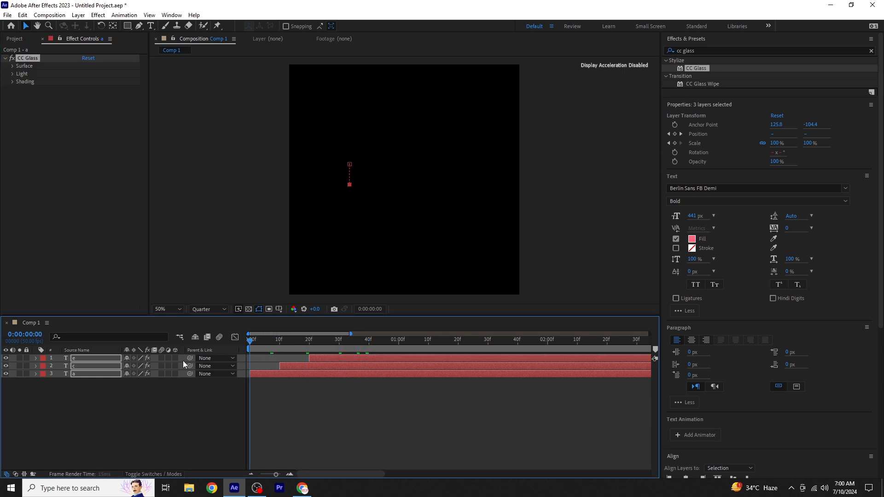
pyautogui.click(98, 409)
pyautogui.press('space')
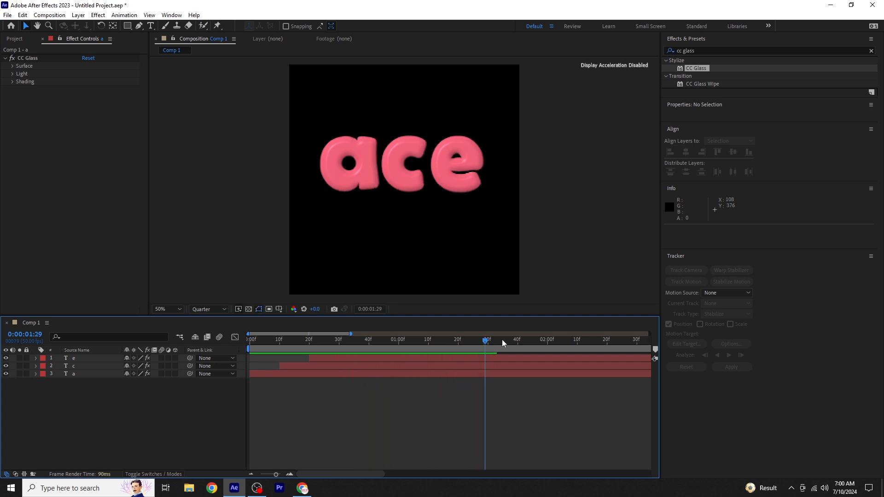
pyautogui.press('space')
pyautogui.press('space')
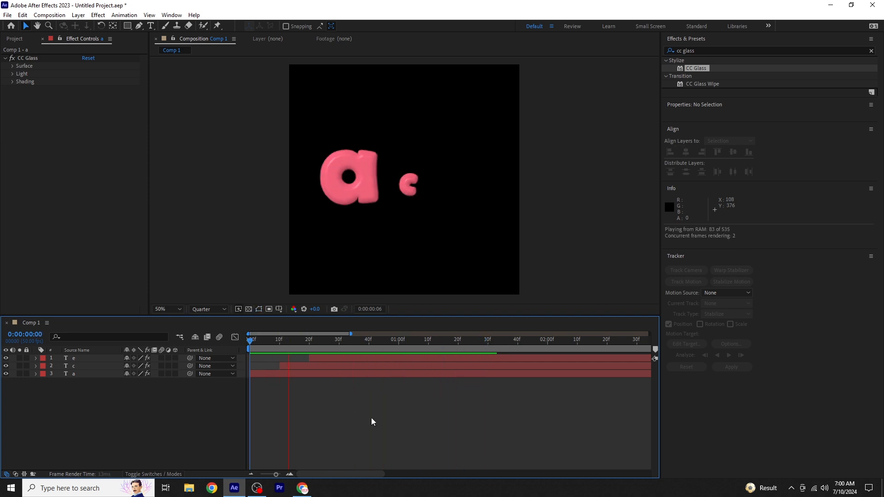